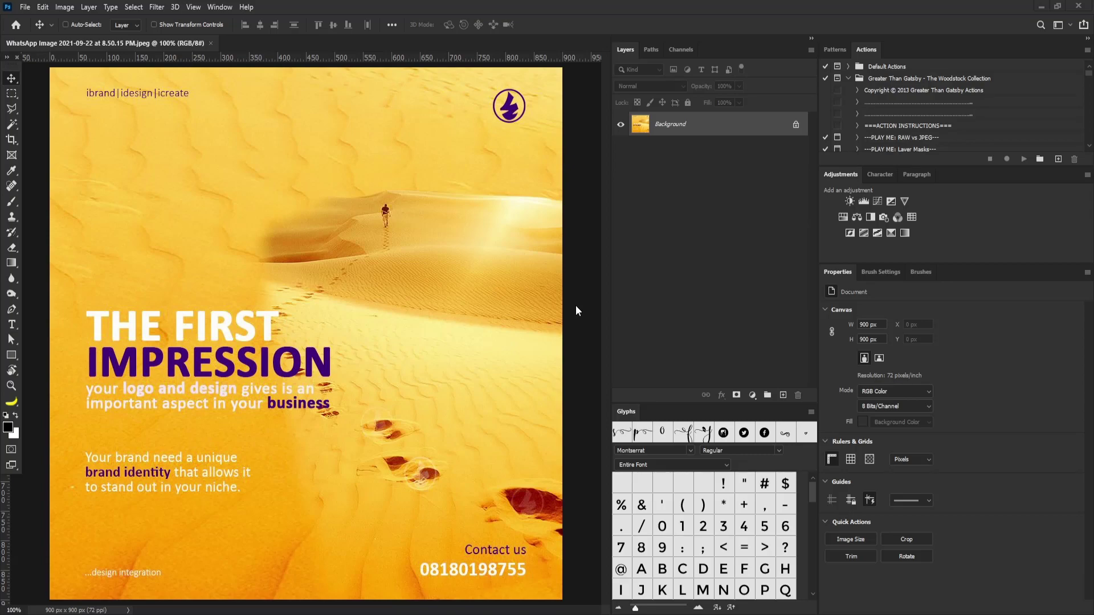
Duplicate the background layer and add a new empty layer above the copy
{"action": "key", "text": "ctrl+j"}
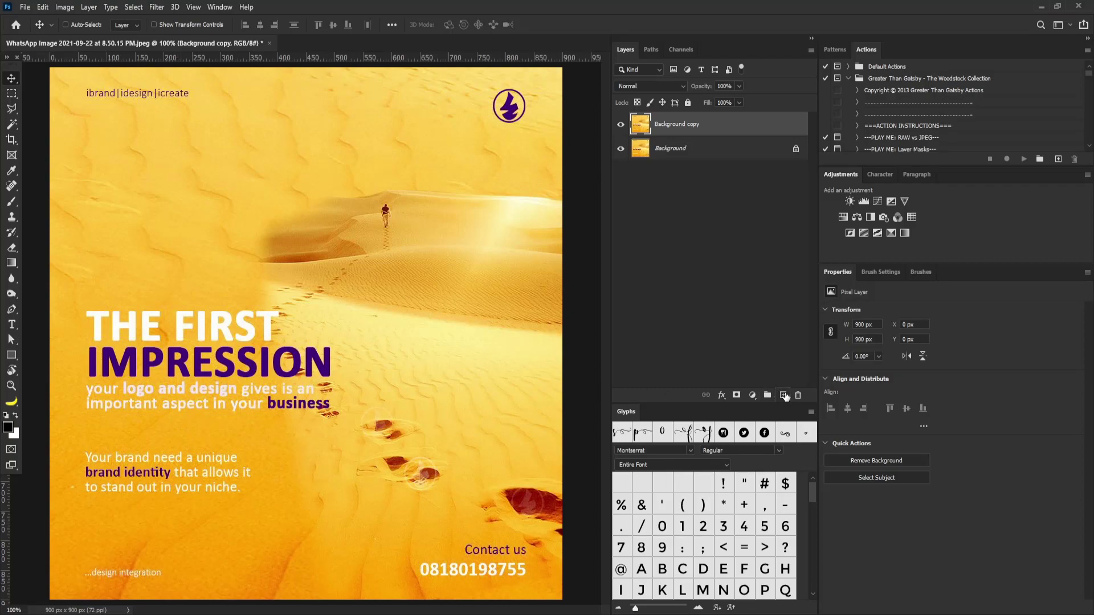
{"action": "left_click", "coordinate": [784, 395]}
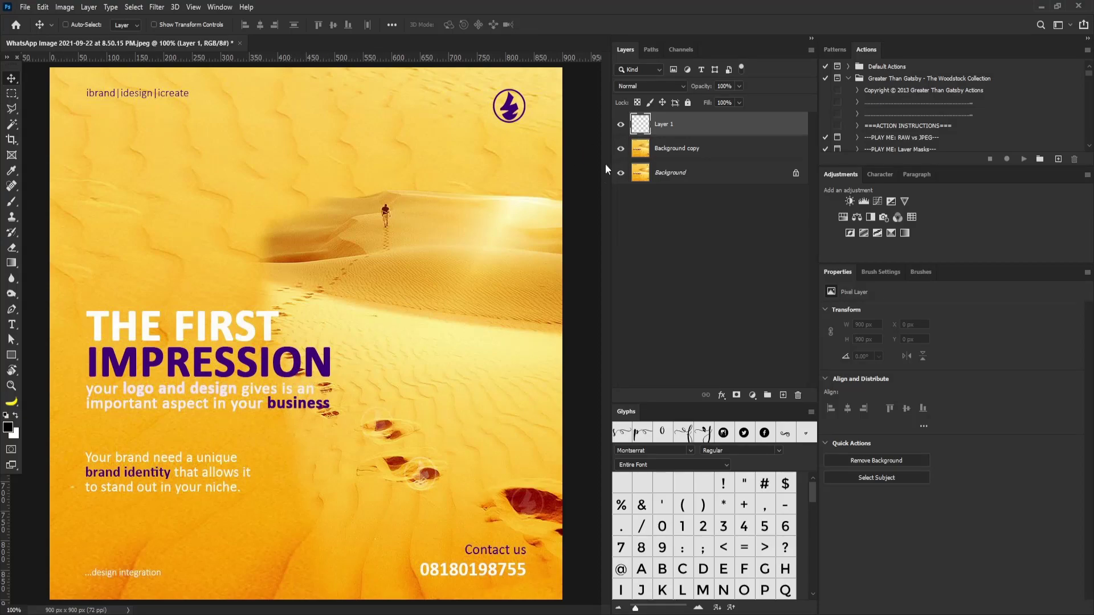
On the empty layer, brush a black loop around the walking figure and a double-headed arrow linking it to the headline
{"action": "key", "text": "b"}
{"action": "mouse_move", "coordinate": [393, 188]}
{"action": "left_mouse_down"}
{"action": "mouse_move", "coordinate": [364, 200]}
{"action": "mouse_move", "coordinate": [380, 284]}
{"action": "mouse_move", "coordinate": [446, 198]}
{"action": "mouse_move", "coordinate": [289, 299]}
{"action": "left_mouse_up"}
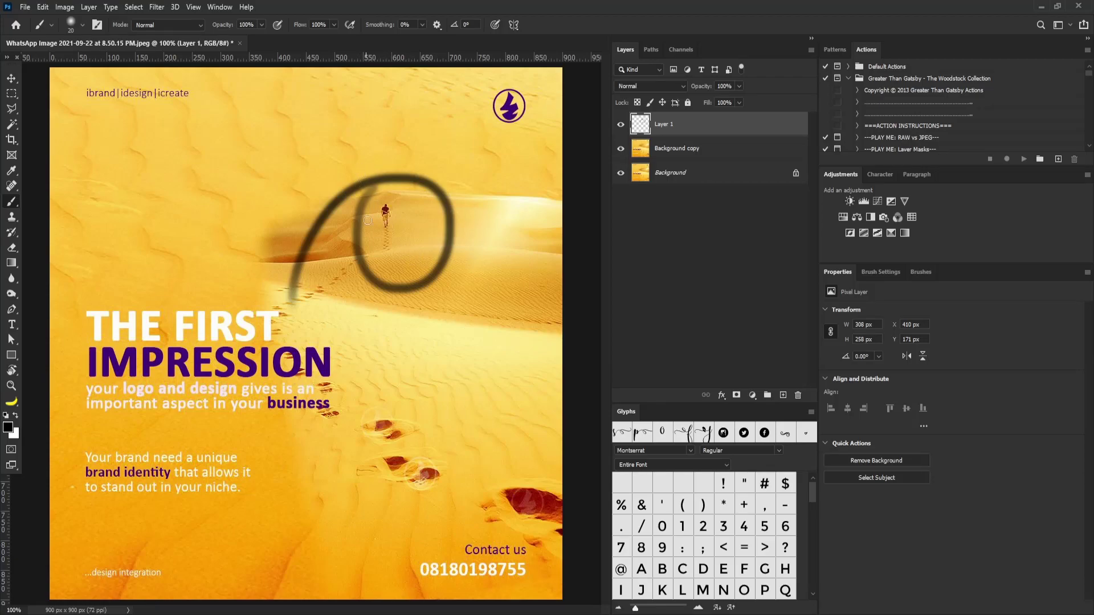
{"action": "left_click", "coordinate": [391, 192]}
{"action": "mouse_move", "coordinate": [366, 230]}
{"action": "left_mouse_down"}
{"action": "mouse_move", "coordinate": [270, 311]}
{"action": "mouse_move", "coordinate": [311, 335]}
{"action": "left_mouse_up"}
{"action": "left_click_drag", "start_coordinate": [338, 245], "coordinate": [362, 228]}
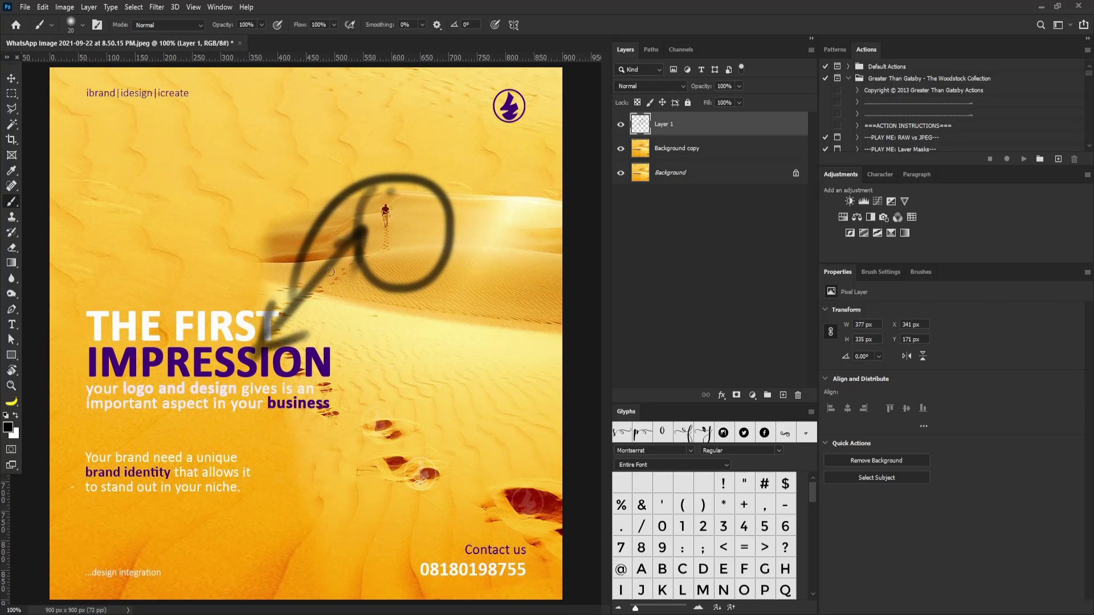
{"action": "left_click_drag", "start_coordinate": [488, 199], "coordinate": [459, 281]}
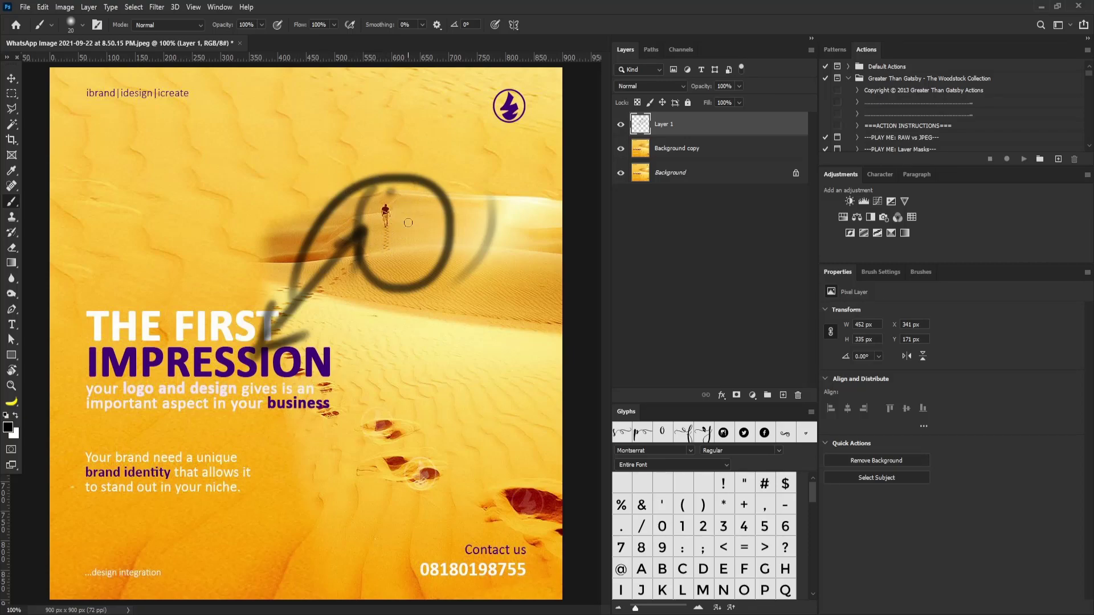
Brush loose scribbles across the open sand above the figure and reinforce the arrow between the figure and the headline
{"action": "mouse_move", "coordinate": [268, 145]}
{"action": "left_mouse_down"}
{"action": "mouse_move", "coordinate": [418, 122]}
{"action": "mouse_move", "coordinate": [208, 135]}
{"action": "left_mouse_up"}
{"action": "mouse_move", "coordinate": [157, 138]}
{"action": "left_mouse_down"}
{"action": "mouse_move", "coordinate": [123, 143]}
{"action": "mouse_move", "coordinate": [140, 130]}
{"action": "mouse_move", "coordinate": [171, 152]}
{"action": "left_mouse_up"}
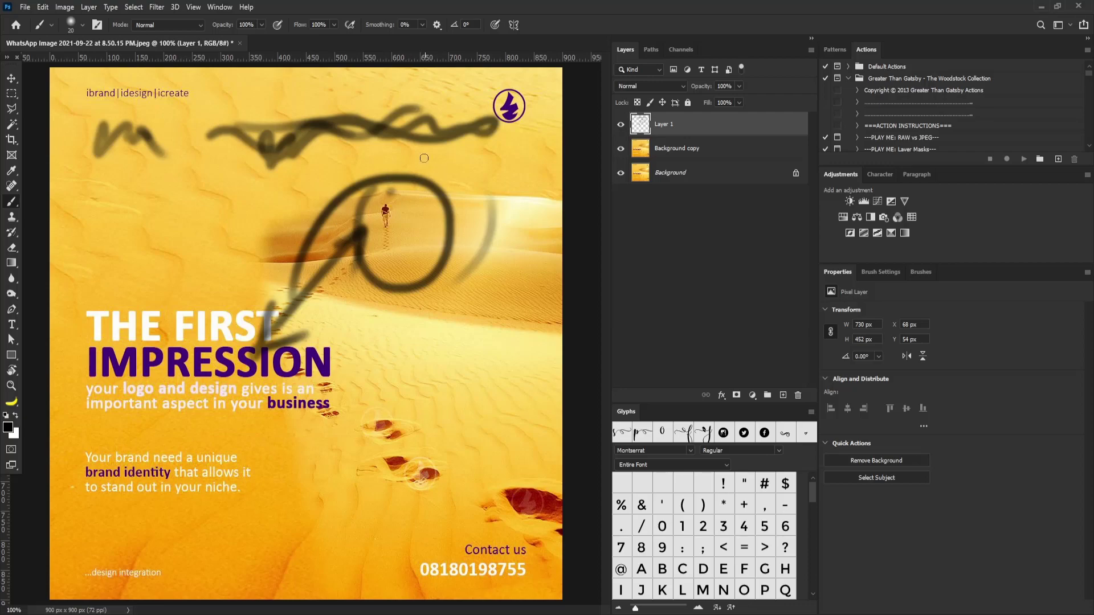
{"action": "left_click_drag", "start_coordinate": [377, 189], "coordinate": [365, 231]}
{"action": "left_click_drag", "start_coordinate": [274, 301], "coordinate": [308, 345]}
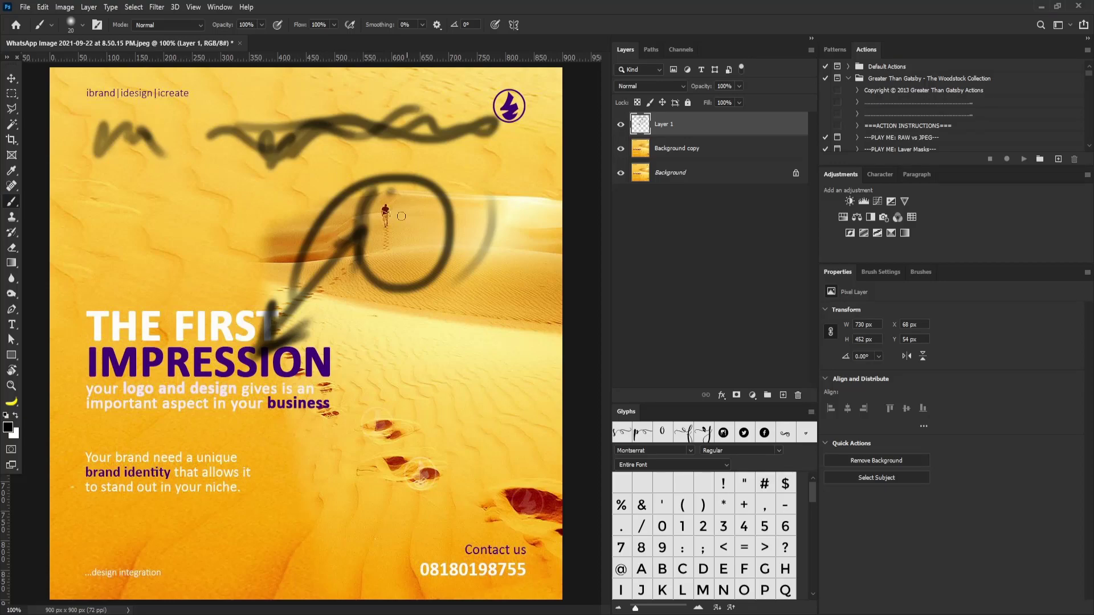
{"action": "left_click", "coordinate": [266, 339], "text": "shift"}
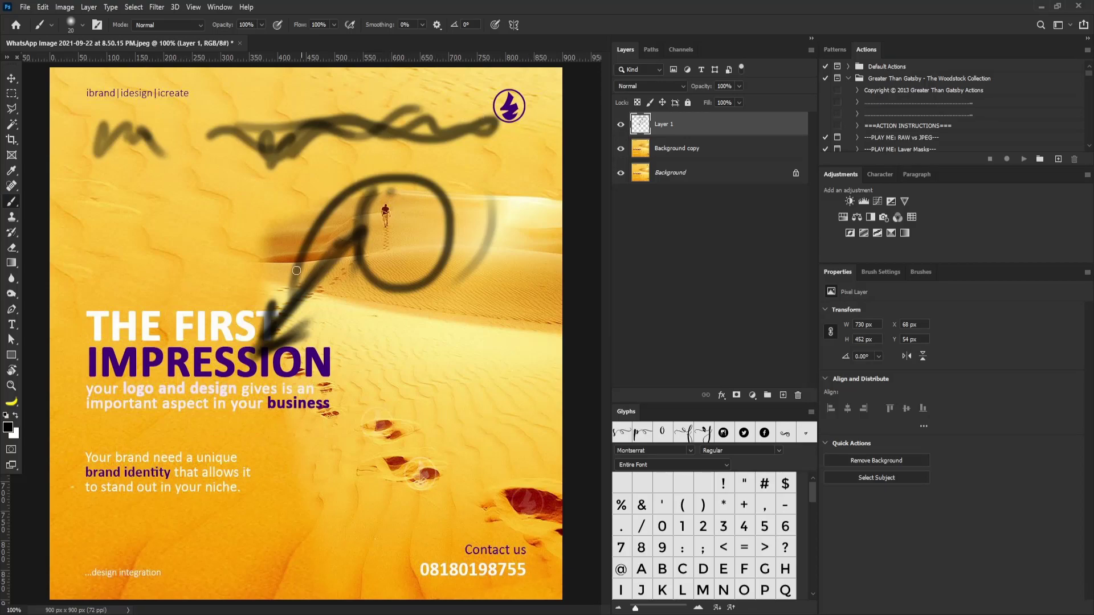
{"action": "left_click_drag", "start_coordinate": [111, 301], "coordinate": [98, 345]}
{"action": "mouse_move", "coordinate": [332, 233]}
{"action": "left_mouse_down"}
{"action": "mouse_move", "coordinate": [368, 227]}
{"action": "mouse_move", "coordinate": [362, 233]}
{"action": "left_mouse_up"}
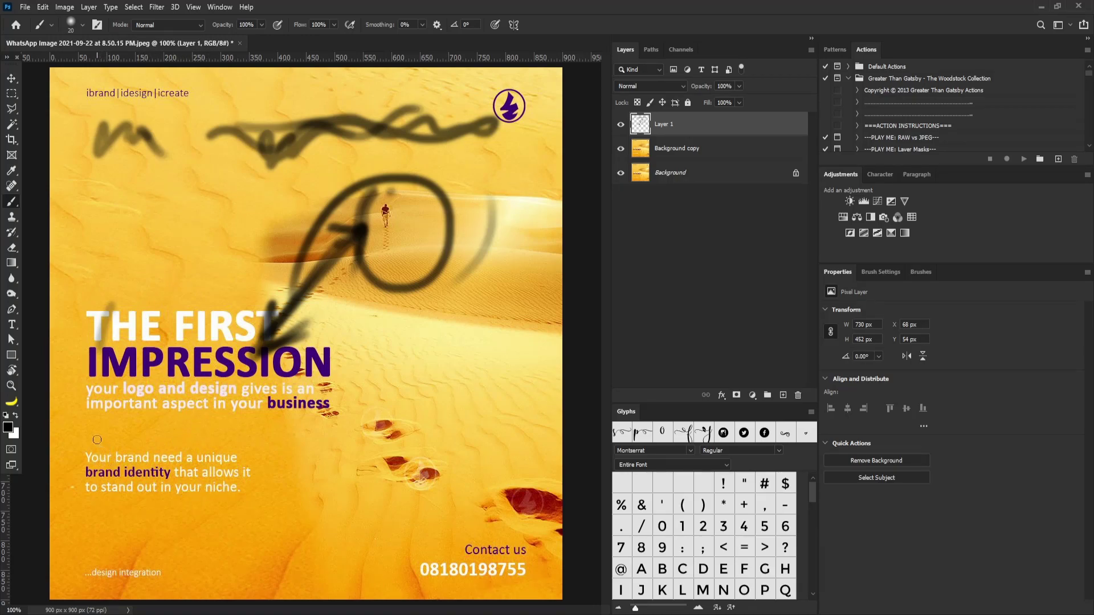
Mark the text blocks with the brush: box the brand identity paragraph, outline the headline and strike across the subheading
{"action": "mouse_move", "coordinate": [101, 437]}
{"action": "left_mouse_down"}
{"action": "mouse_move", "coordinate": [62, 457]}
{"action": "mouse_move", "coordinate": [89, 538]}
{"action": "mouse_move", "coordinate": [289, 511]}
{"action": "mouse_move", "coordinate": [273, 431]}
{"action": "mouse_move", "coordinate": [59, 439]}
{"action": "left_mouse_up"}
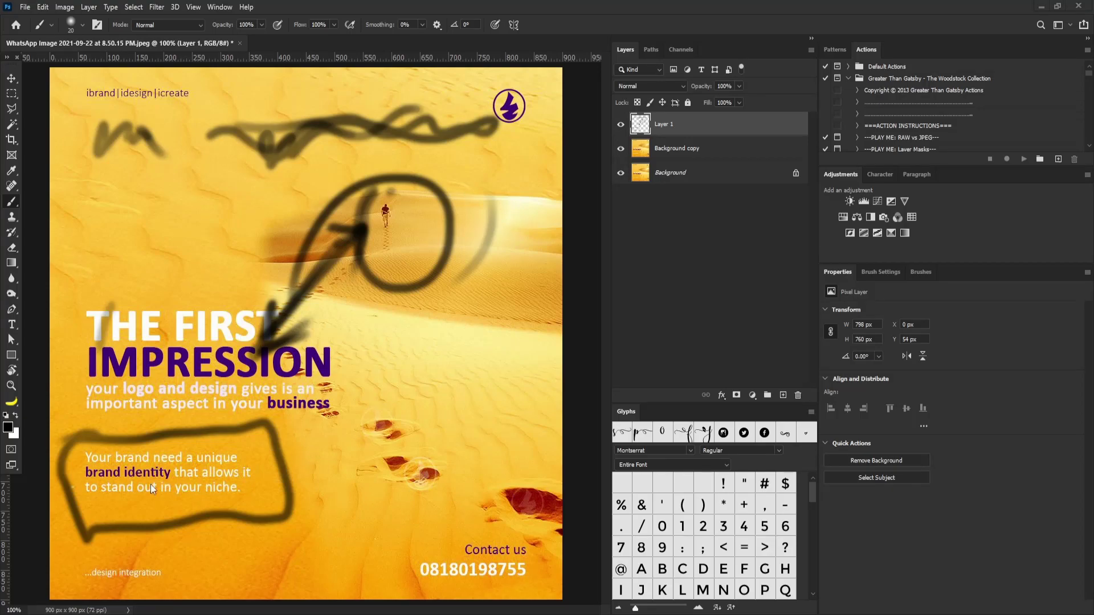
{"action": "mouse_move", "coordinate": [98, 477]}
{"action": "left_mouse_down"}
{"action": "mouse_move", "coordinate": [100, 499]}
{"action": "mouse_move", "coordinate": [260, 502]}
{"action": "mouse_move", "coordinate": [251, 476]}
{"action": "mouse_move", "coordinate": [97, 480]}
{"action": "mouse_move", "coordinate": [108, 483]}
{"action": "left_mouse_up"}
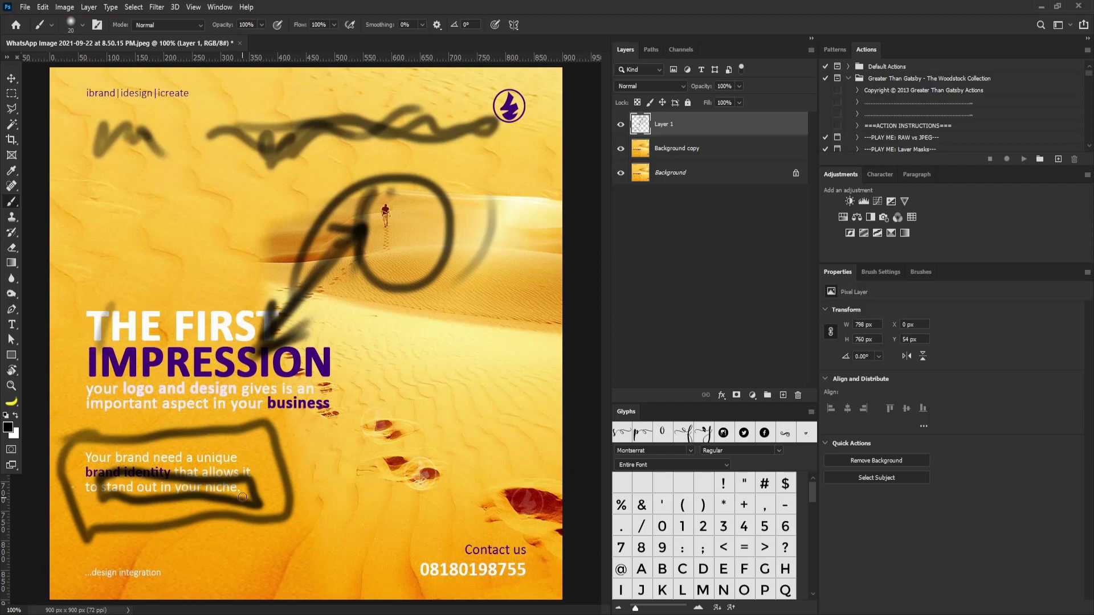
{"action": "mouse_move", "coordinate": [100, 307]}
{"action": "left_mouse_down"}
{"action": "mouse_move", "coordinate": [154, 309]}
{"action": "mouse_move", "coordinate": [245, 290]}
{"action": "mouse_move", "coordinate": [394, 325]}
{"action": "mouse_move", "coordinate": [327, 380]}
{"action": "mouse_move", "coordinate": [142, 371]}
{"action": "mouse_move", "coordinate": [62, 312]}
{"action": "left_mouse_up"}
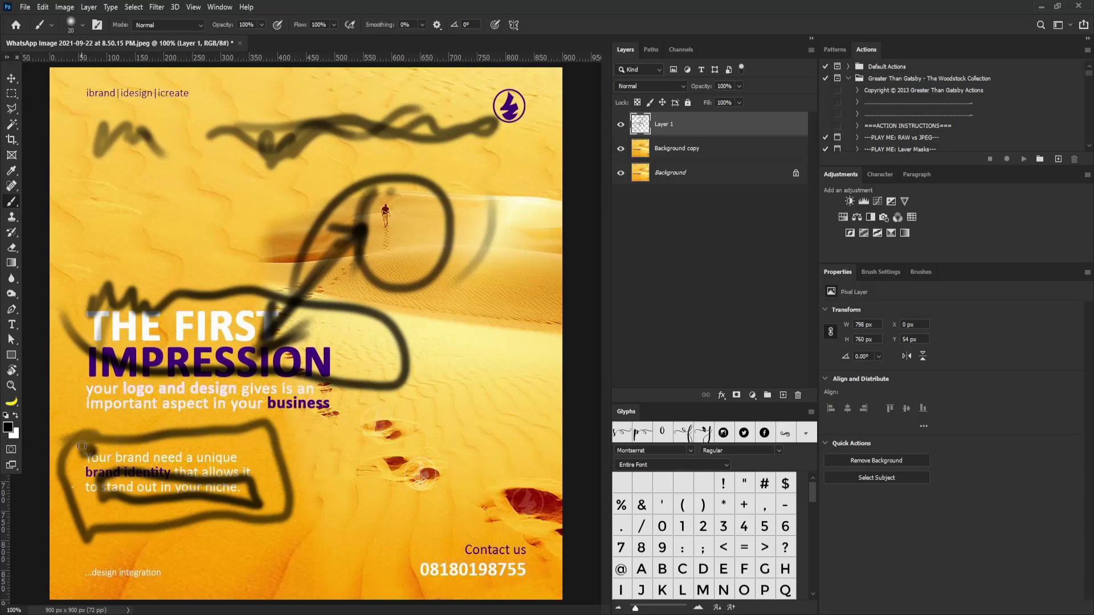
{"action": "left_click_drag", "start_coordinate": [85, 387], "coordinate": [310, 393]}
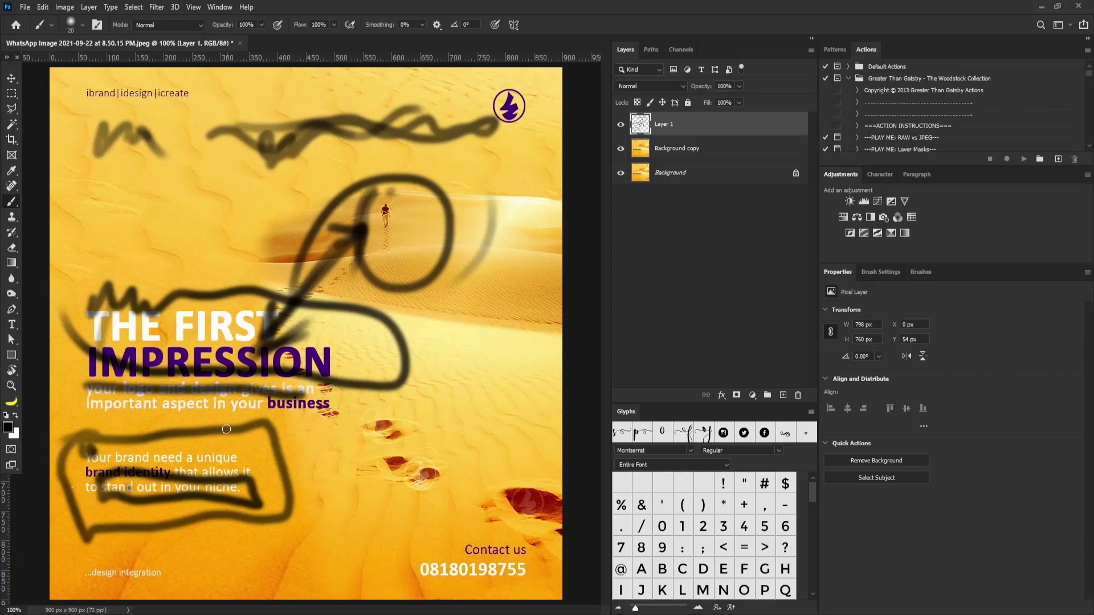
Brush larger rings around the walking figure, and box the "...design integration" tagline with a 15 px brush
{"action": "mouse_move", "coordinate": [371, 149]}
{"action": "left_mouse_down"}
{"action": "mouse_move", "coordinate": [341, 156]}
{"action": "mouse_move", "coordinate": [430, 173]}
{"action": "left_mouse_up"}
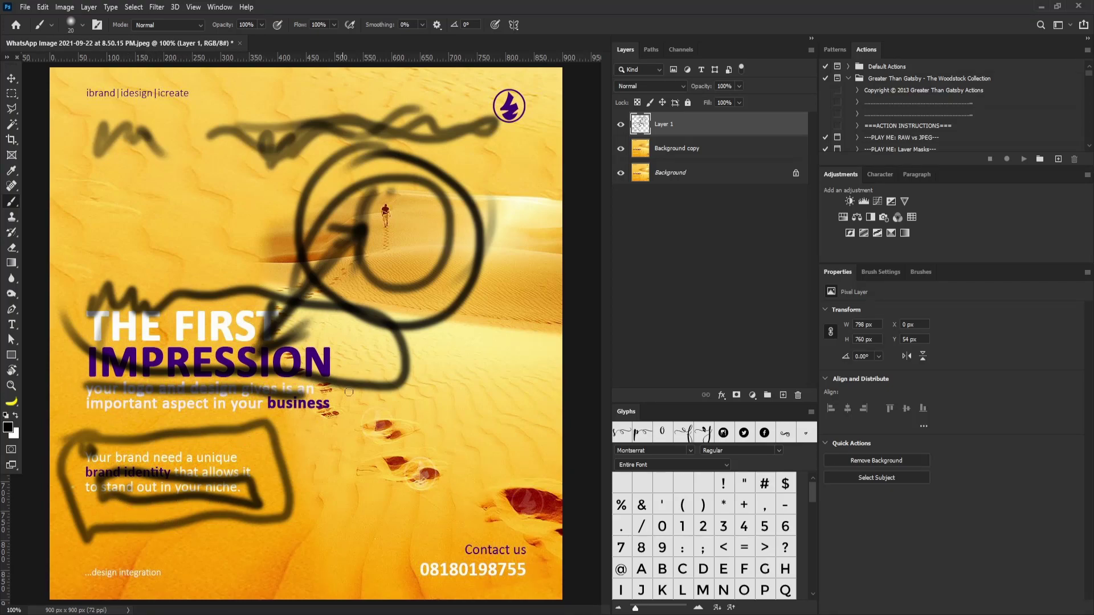
{"action": "left_click_drag", "start_coordinate": [420, 223], "coordinate": [313, 233]}
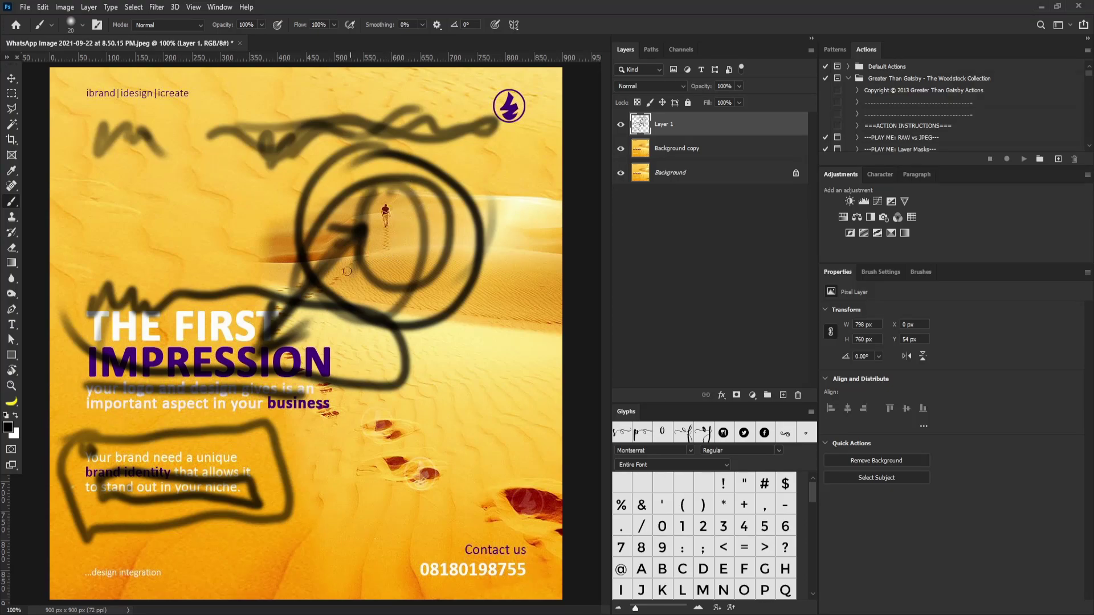
{"action": "key", "text": "bracketleft"}
{"action": "mouse_move", "coordinate": [78, 559]}
{"action": "left_mouse_down"}
{"action": "mouse_move", "coordinate": [84, 586]}
{"action": "mouse_move", "coordinate": [177, 587]}
{"action": "mouse_move", "coordinate": [76, 551]}
{"action": "left_mouse_up"}
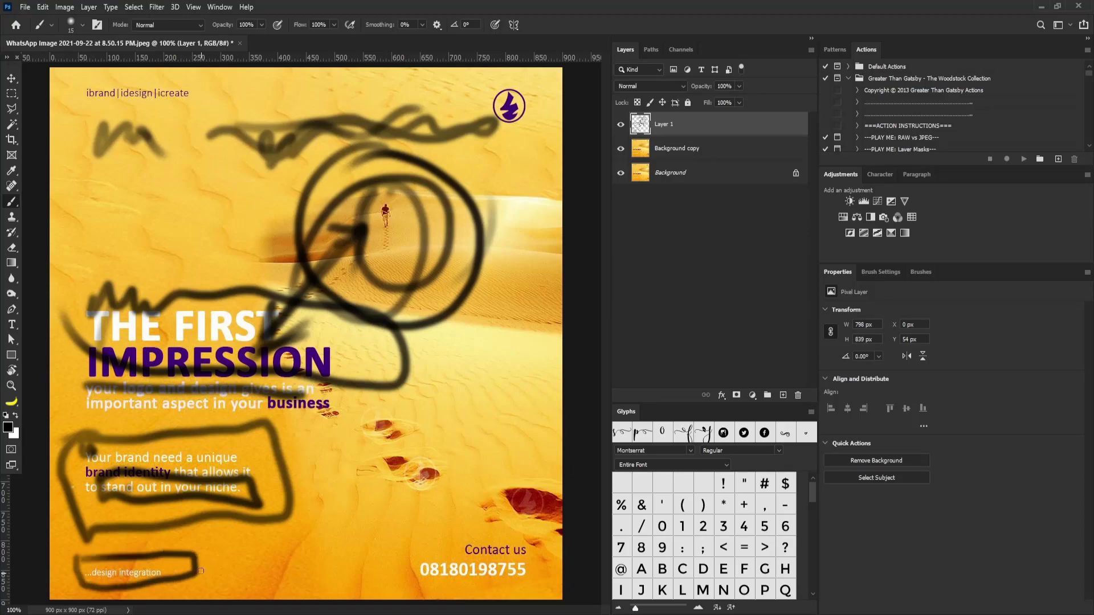
Add a new layer filled with white to cover the design, plus another empty layer above it for sketching
{"action": "left_click", "coordinate": [782, 395]}
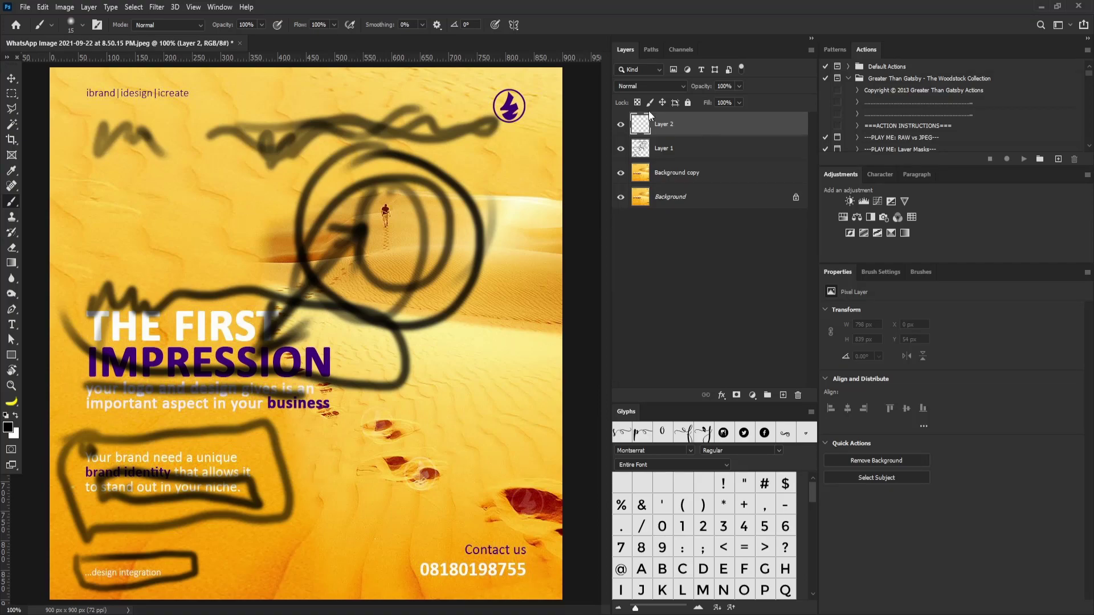
{"action": "key", "text": "ctrl+BackSpace"}
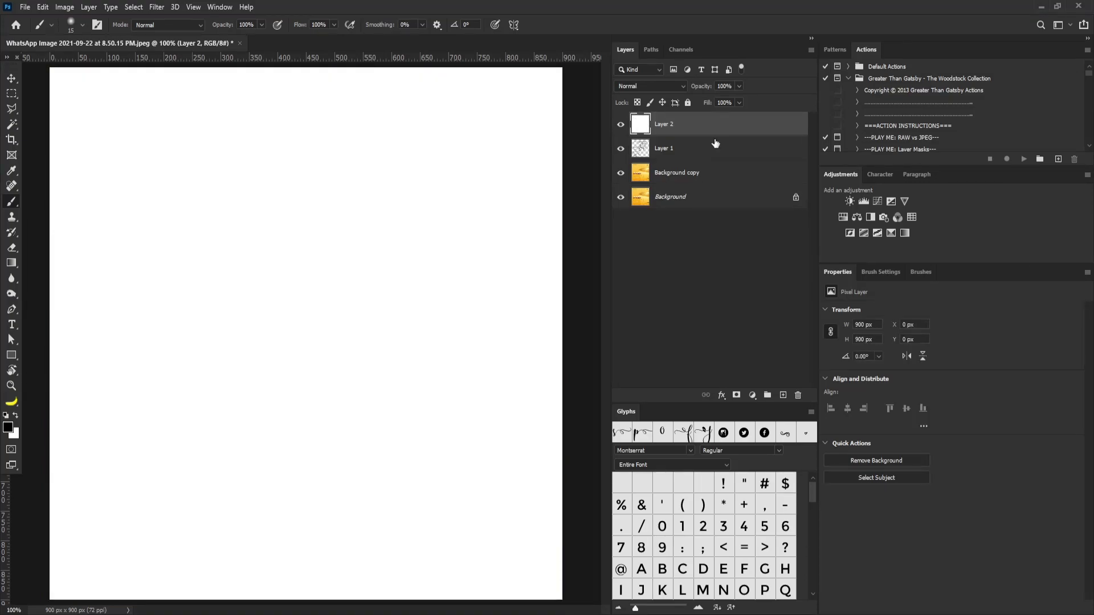
{"action": "left_click", "coordinate": [783, 396]}
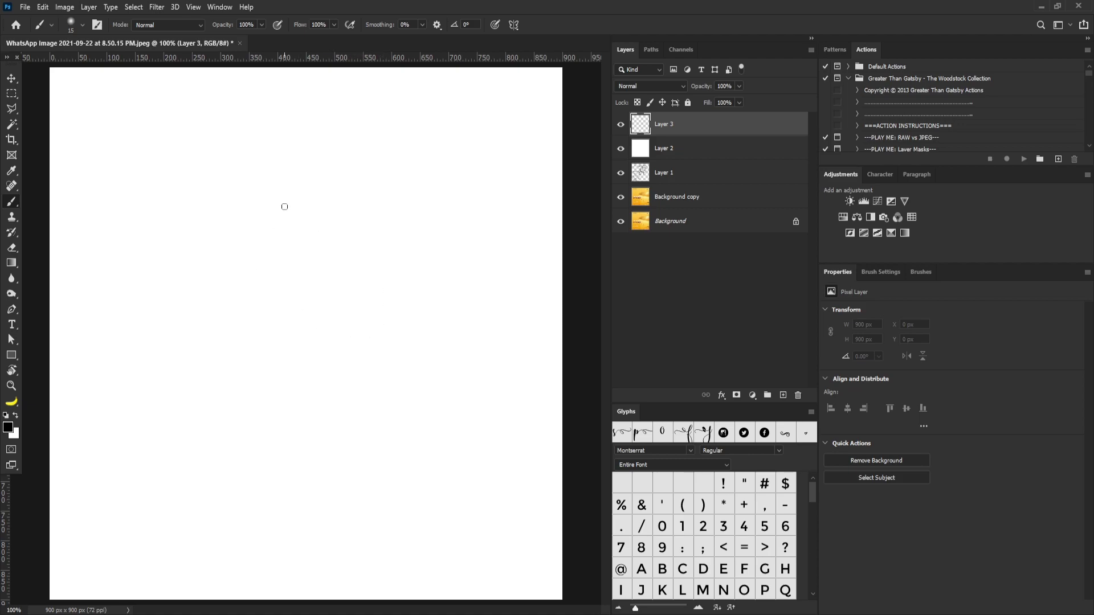
Brush a large circle about 415 px wide, split it with a diagonal line, and handwrite "1st" and a second label in its halves
{"action": "mouse_move", "coordinate": [215, 155]}
{"action": "left_mouse_down"}
{"action": "mouse_move", "coordinate": [158, 310]}
{"action": "mouse_move", "coordinate": [364, 254]}
{"action": "mouse_move", "coordinate": [251, 138]}
{"action": "mouse_move", "coordinate": [171, 171]}
{"action": "left_mouse_up"}
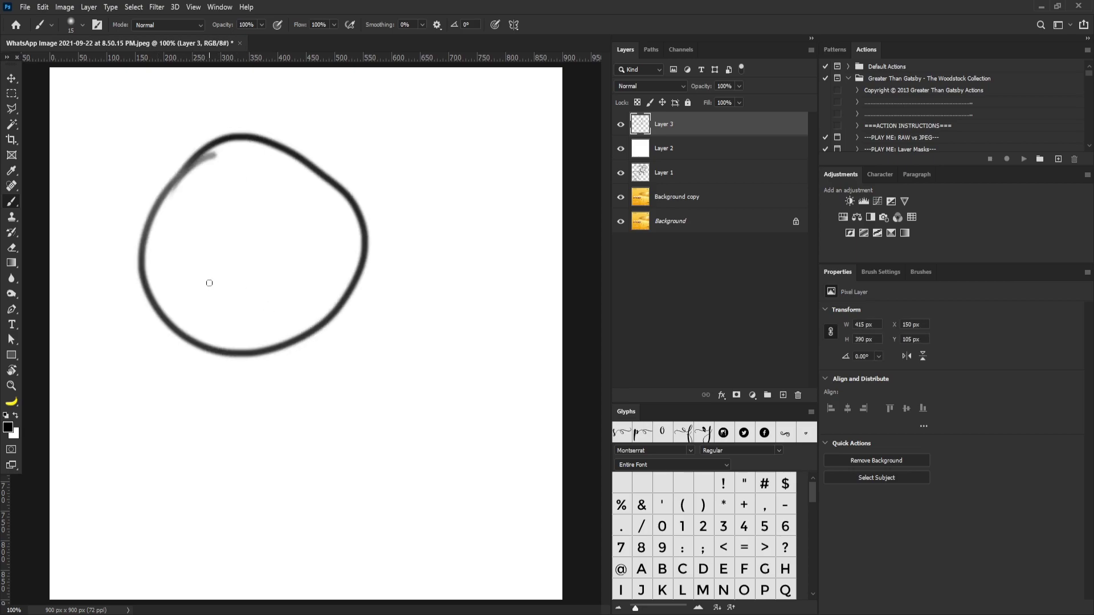
{"action": "left_click_drag", "start_coordinate": [183, 246], "coordinate": [222, 294]}
{"action": "mouse_move", "coordinate": [224, 223]}
{"action": "left_mouse_down"}
{"action": "mouse_move", "coordinate": [209, 280]}
{"action": "mouse_move", "coordinate": [228, 262]}
{"action": "left_mouse_up"}
{"action": "left_click_drag", "start_coordinate": [257, 193], "coordinate": [249, 258]}
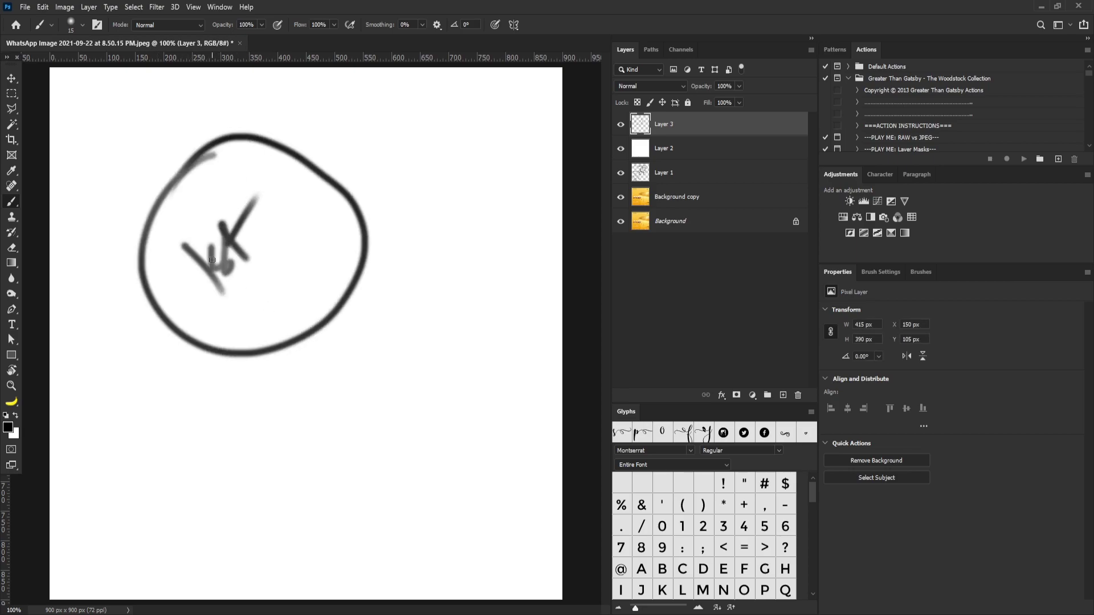
{"action": "left_click_drag", "start_coordinate": [208, 342], "coordinate": [282, 173]}
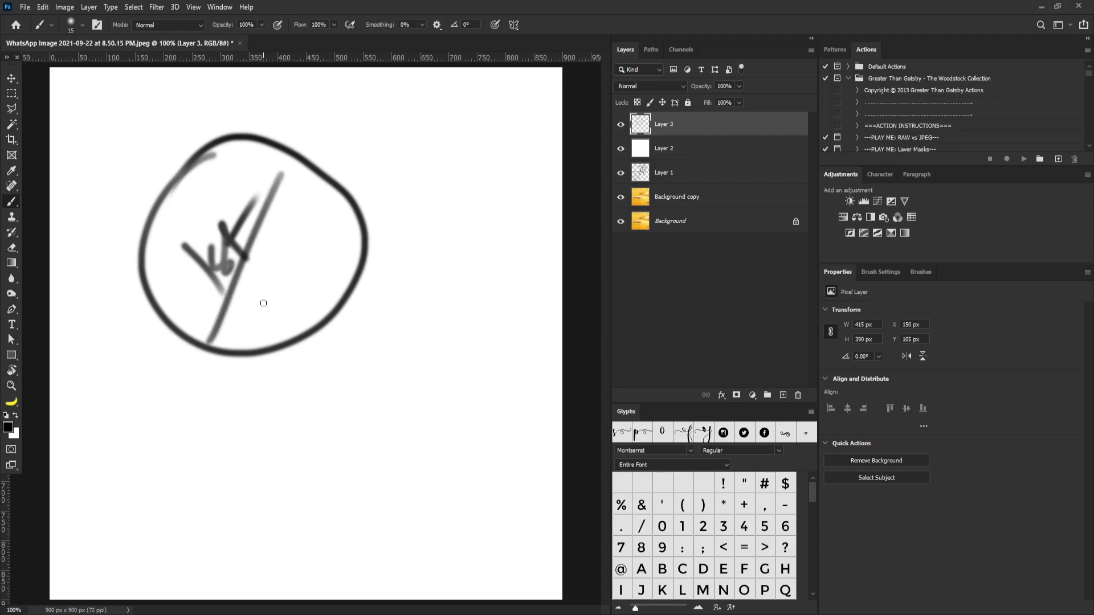
{"action": "left_click_drag", "start_coordinate": [262, 302], "coordinate": [291, 285]}
{"action": "mouse_move", "coordinate": [270, 233]}
{"action": "left_mouse_down"}
{"action": "mouse_move", "coordinate": [307, 263]}
{"action": "mouse_move", "coordinate": [305, 238]}
{"action": "mouse_move", "coordinate": [356, 188]}
{"action": "left_mouse_up"}
{"action": "mouse_move", "coordinate": [345, 140]}
{"action": "left_mouse_down"}
{"action": "mouse_move", "coordinate": [327, 197]}
{"action": "mouse_move", "coordinate": [344, 228]}
{"action": "left_mouse_up"}
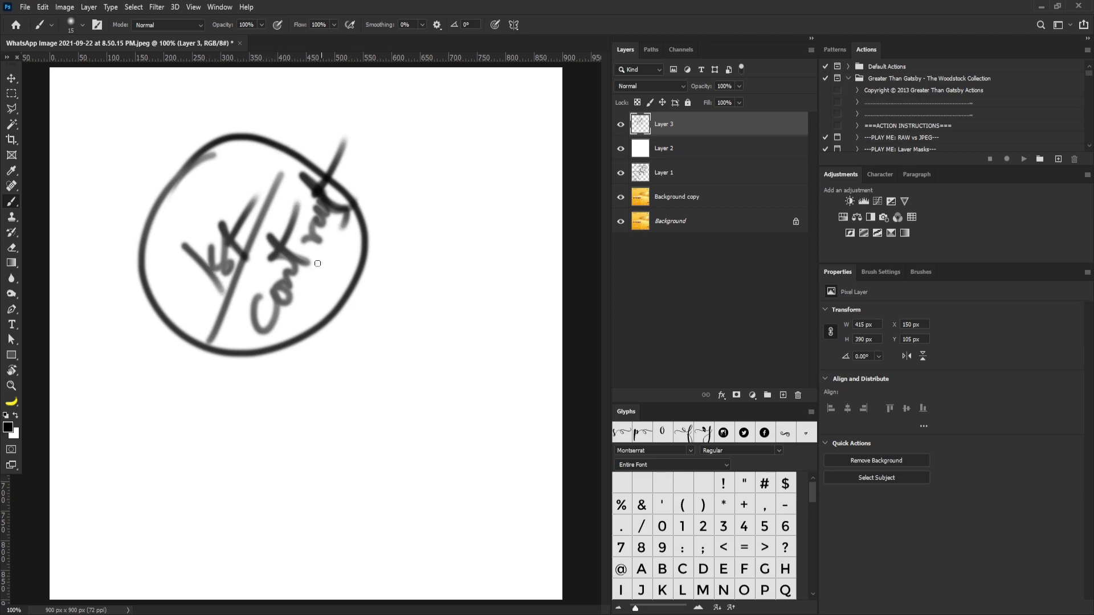
Brush a smaller oval labelled "2nd" beside the large circle, and progressively smaller annotated circles beneath it
{"action": "mouse_move", "coordinate": [405, 262]}
{"action": "left_mouse_down"}
{"action": "mouse_move", "coordinate": [358, 318]}
{"action": "mouse_move", "coordinate": [454, 354]}
{"action": "mouse_move", "coordinate": [413, 289]}
{"action": "mouse_move", "coordinate": [382, 287]}
{"action": "mouse_move", "coordinate": [441, 295]}
{"action": "mouse_move", "coordinate": [422, 440]}
{"action": "left_mouse_up"}
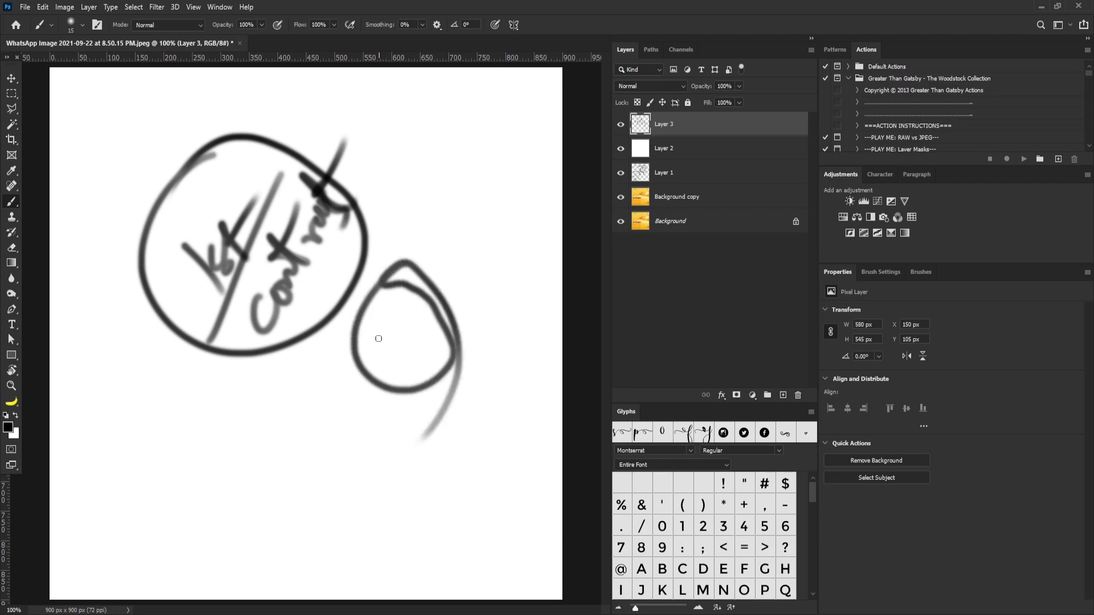
{"action": "mouse_move", "coordinate": [372, 341]}
{"action": "left_mouse_down"}
{"action": "mouse_move", "coordinate": [403, 369]}
{"action": "mouse_move", "coordinate": [413, 310]}
{"action": "mouse_move", "coordinate": [389, 289]}
{"action": "left_mouse_up"}
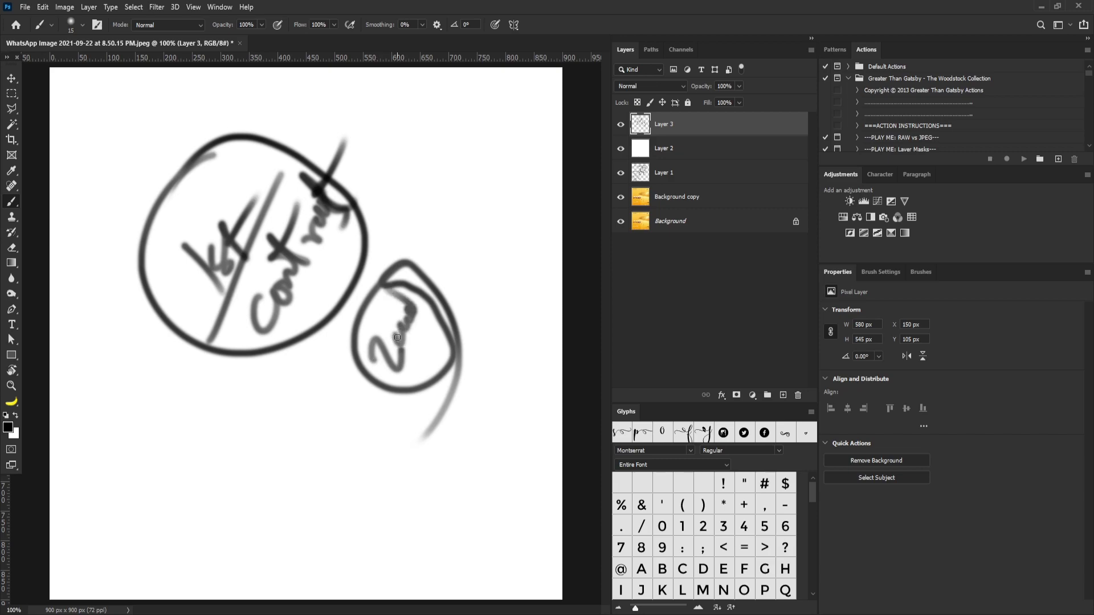
{"action": "mouse_move", "coordinate": [286, 429]}
{"action": "left_mouse_down"}
{"action": "mouse_move", "coordinate": [298, 462]}
{"action": "mouse_move", "coordinate": [310, 412]}
{"action": "mouse_move", "coordinate": [287, 433]}
{"action": "left_mouse_up"}
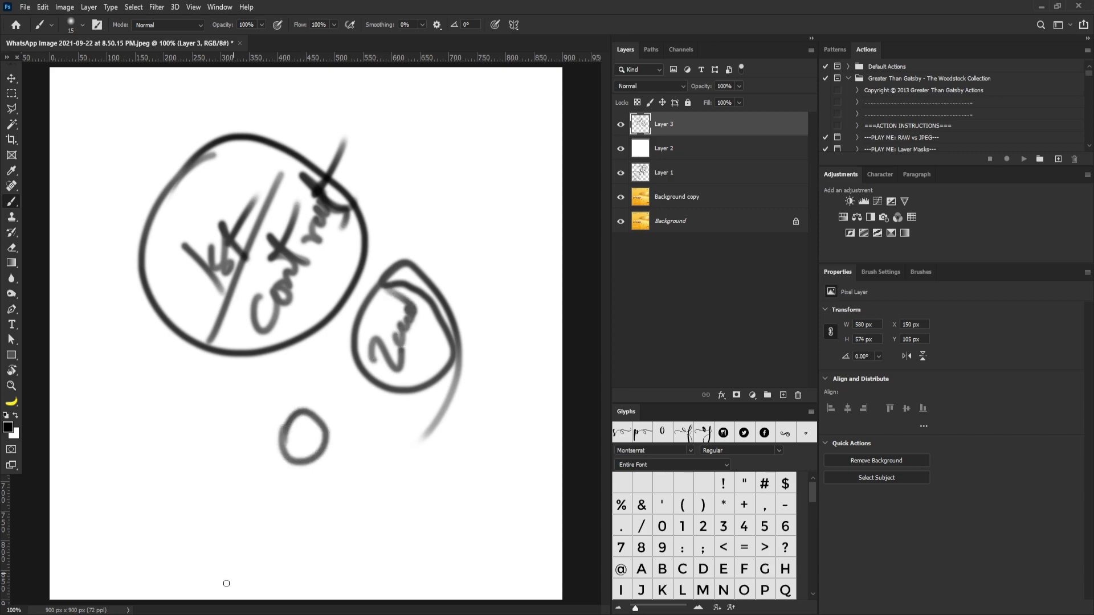
{"action": "left_click_drag", "start_coordinate": [311, 452], "coordinate": [299, 437]}
{"action": "left_click_drag", "start_coordinate": [352, 413], "coordinate": [352, 428]}
{"action": "left_click_drag", "start_coordinate": [416, 437], "coordinate": [477, 433]}
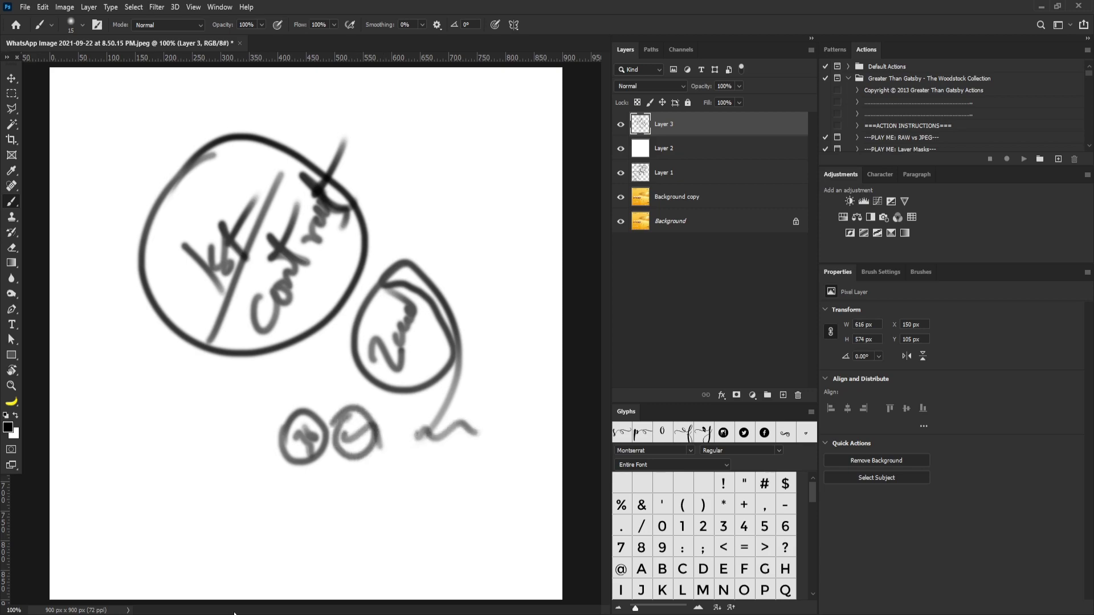
{"action": "mouse_move", "coordinate": [349, 481]}
{"action": "left_mouse_down"}
{"action": "mouse_move", "coordinate": [339, 513]}
{"action": "mouse_move", "coordinate": [328, 485]}
{"action": "mouse_move", "coordinate": [399, 466]}
{"action": "mouse_move", "coordinate": [428, 491]}
{"action": "mouse_move", "coordinate": [461, 463]}
{"action": "left_mouse_up"}
{"action": "key", "text": "ctrl+z"}
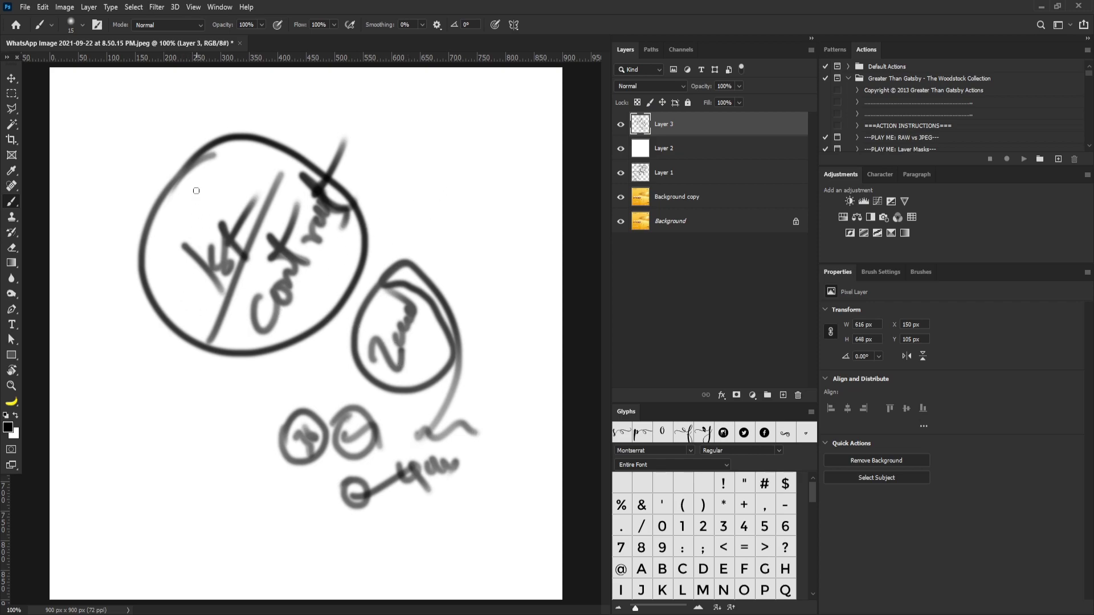
Number the sketched circles by hand in order of size, with a large 1, 2, 3 and 4 beside or over them
{"action": "left_click", "coordinate": [88, 143], "text": "shift"}
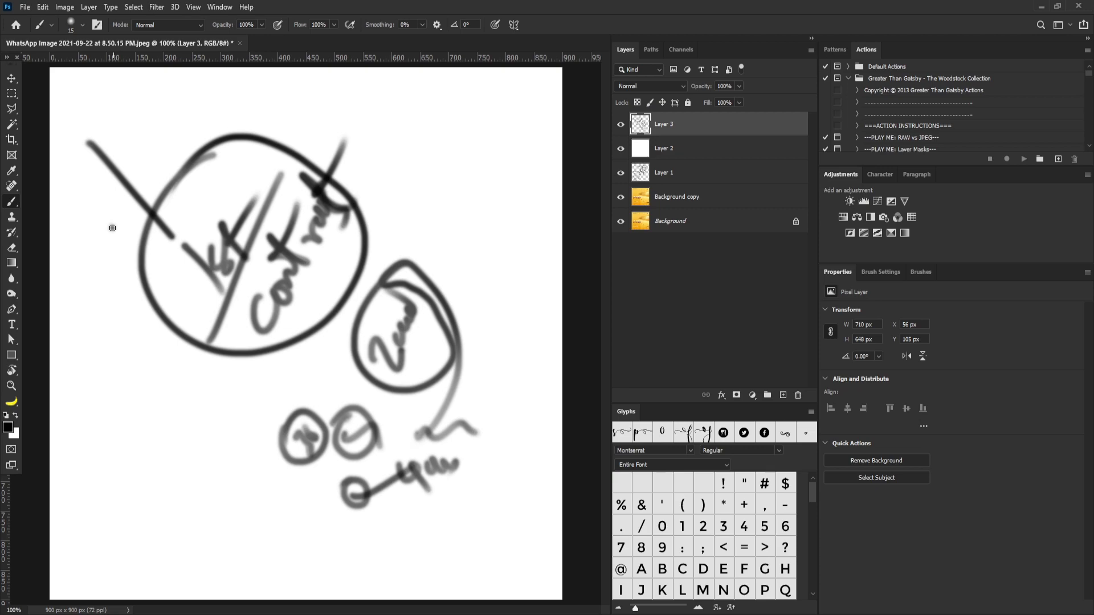
{"action": "left_click_drag", "start_coordinate": [112, 228], "coordinate": [141, 145]}
{"action": "left_click", "coordinate": [95, 137]}
{"action": "left_click", "coordinate": [101, 185], "text": "shift"}
{"action": "left_click_drag", "start_coordinate": [178, 195], "coordinate": [164, 242]}
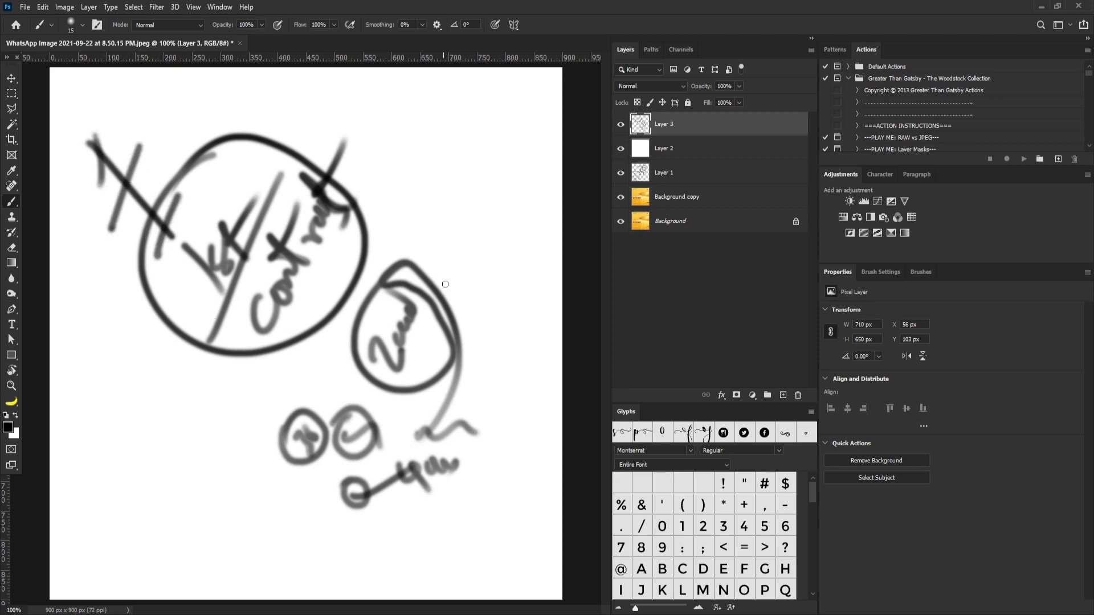
{"action": "mouse_move", "coordinate": [410, 245]}
{"action": "left_mouse_down"}
{"action": "mouse_move", "coordinate": [447, 306]}
{"action": "mouse_move", "coordinate": [515, 288]}
{"action": "left_mouse_up"}
{"action": "mouse_move", "coordinate": [245, 445]}
{"action": "left_mouse_down"}
{"action": "mouse_move", "coordinate": [277, 449]}
{"action": "mouse_move", "coordinate": [259, 516]}
{"action": "left_mouse_up"}
{"action": "left_click_drag", "start_coordinate": [328, 488], "coordinate": [349, 538]}
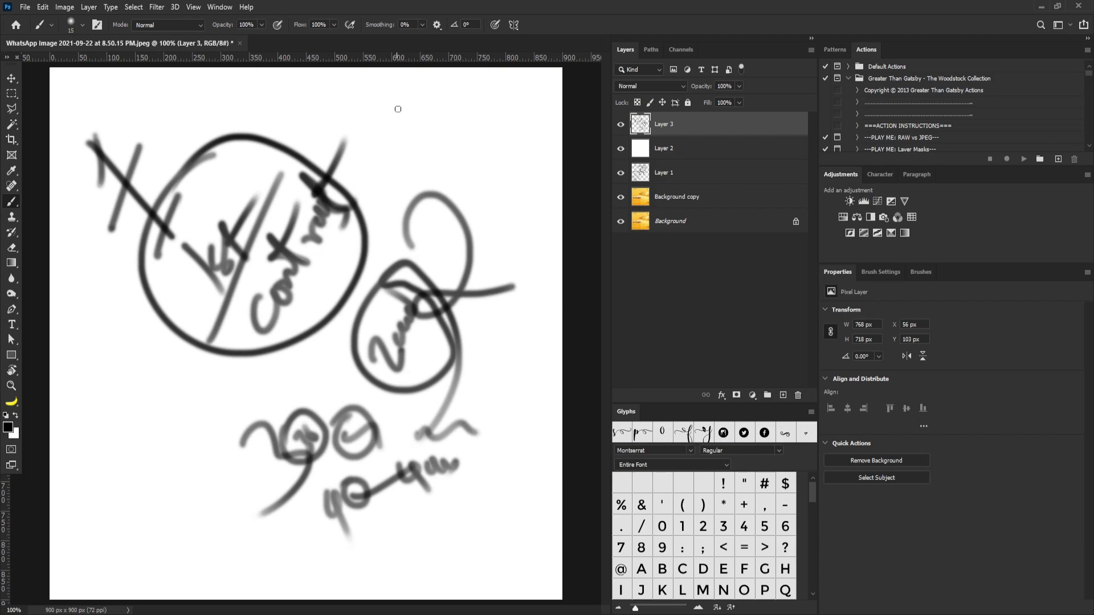
Handwrite and underline a two-line note above the "2nd" oval, and brush extra strokes across the large circle
{"action": "mouse_move", "coordinate": [399, 103]}
{"action": "left_mouse_down"}
{"action": "mouse_move", "coordinate": [391, 137]}
{"action": "mouse_move", "coordinate": [402, 128]}
{"action": "mouse_move", "coordinate": [434, 160]}
{"action": "left_mouse_up"}
{"action": "mouse_move", "coordinate": [424, 117]}
{"action": "left_mouse_down"}
{"action": "mouse_move", "coordinate": [418, 130]}
{"action": "mouse_move", "coordinate": [456, 128]}
{"action": "left_mouse_up"}
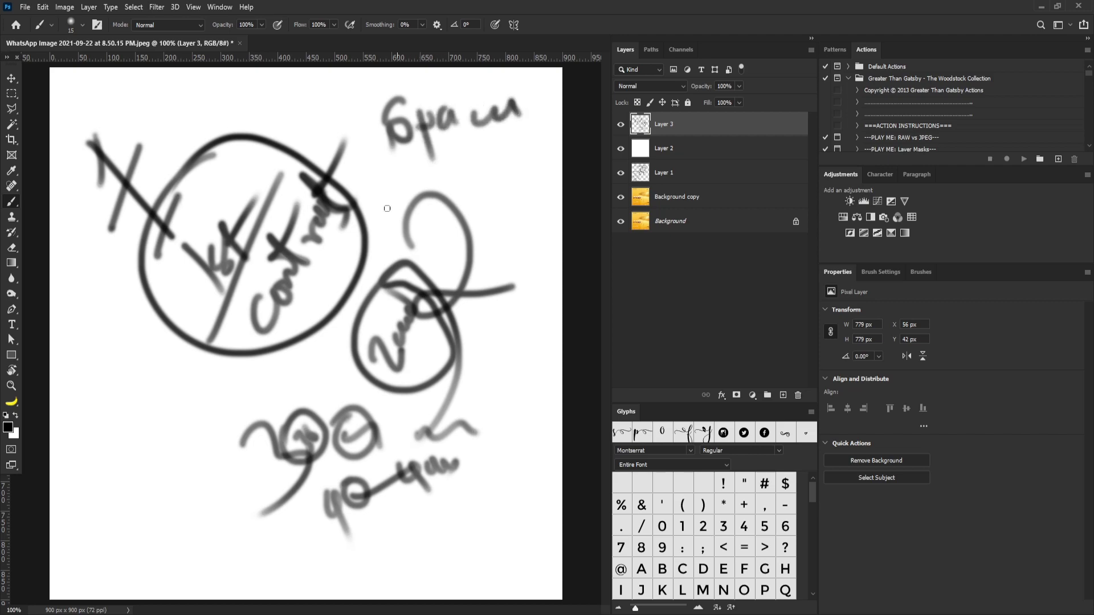
{"action": "mouse_move", "coordinate": [458, 208]}
{"action": "left_mouse_down"}
{"action": "mouse_move", "coordinate": [437, 172]}
{"action": "mouse_move", "coordinate": [484, 171]}
{"action": "mouse_move", "coordinate": [510, 155]}
{"action": "left_mouse_up"}
{"action": "left_click_drag", "start_coordinate": [498, 208], "coordinate": [545, 165]}
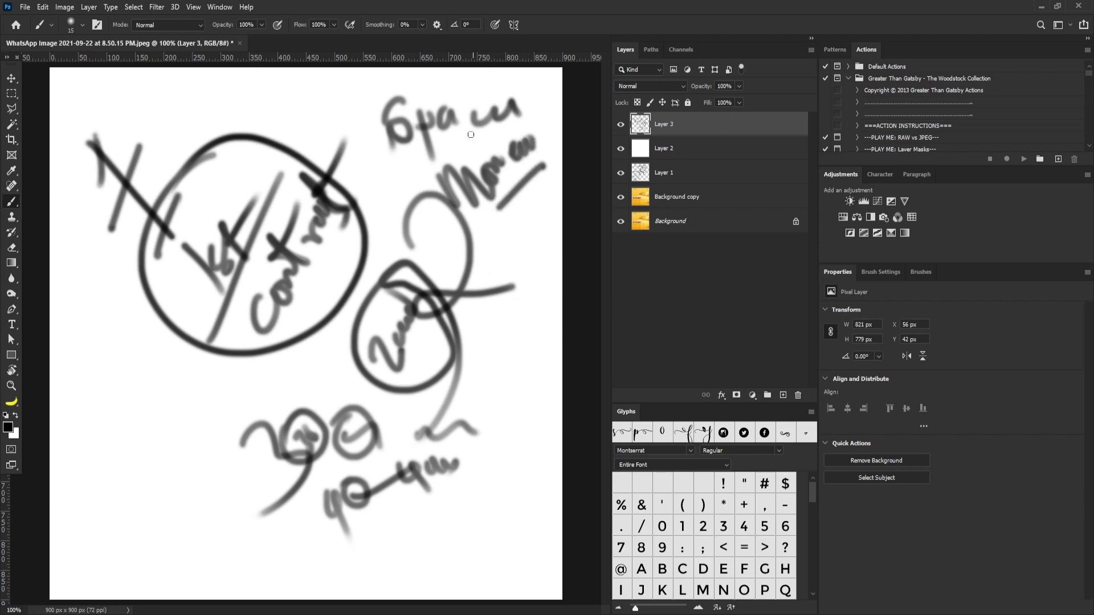
{"action": "left_click_drag", "start_coordinate": [442, 138], "coordinate": [506, 134]}
{"action": "mouse_move", "coordinate": [300, 172]}
{"action": "left_mouse_down"}
{"action": "mouse_move", "coordinate": [207, 290]}
{"action": "mouse_move", "coordinate": [183, 359]}
{"action": "left_mouse_up"}
{"action": "left_click_drag", "start_coordinate": [482, 285], "coordinate": [236, 299]}
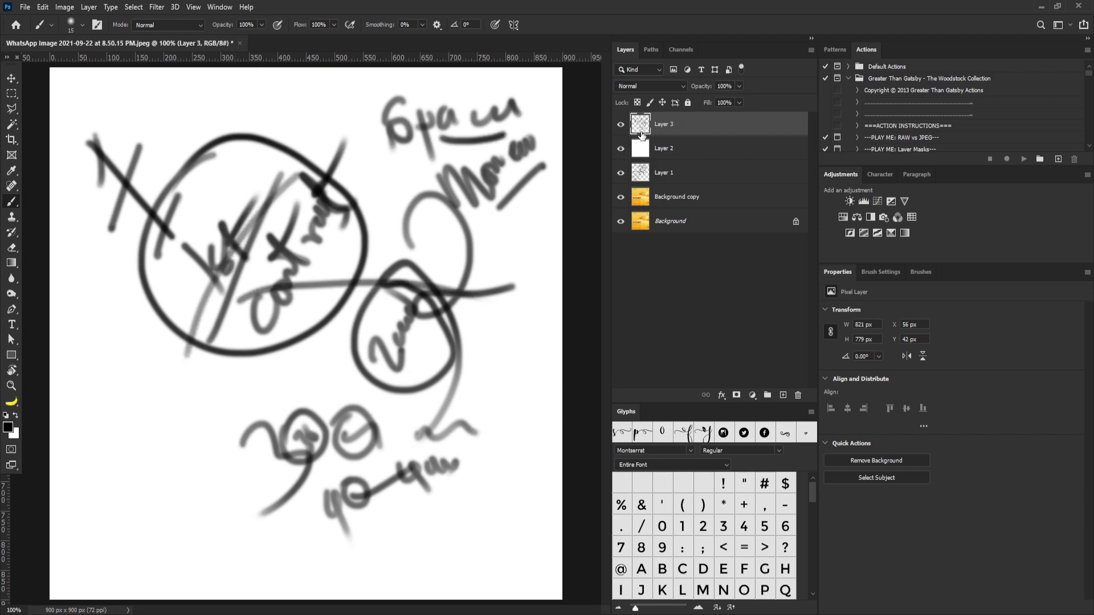
Hide Layer 3, Layer 2 and Layer 1 to reveal the unmarked flyer design
{"action": "left_click", "coordinate": [620, 124]}
{"action": "left_click", "coordinate": [621, 148]}
{"action": "left_click", "coordinate": [621, 175]}
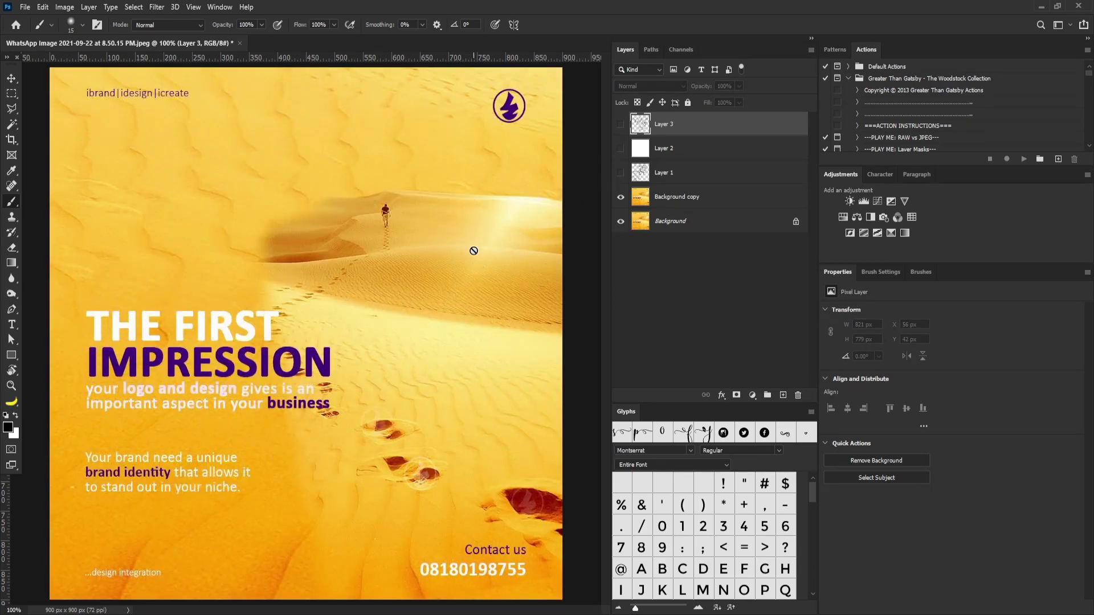